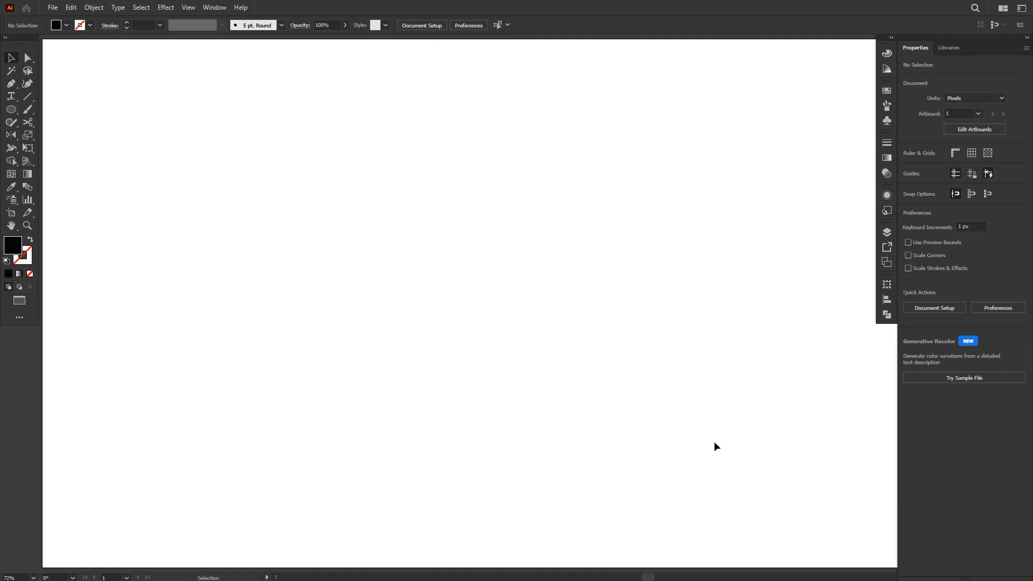
# - Draw a wide, short rectangle with no fill and a 1 pt black stroke
pyautogui.click(32, 239)
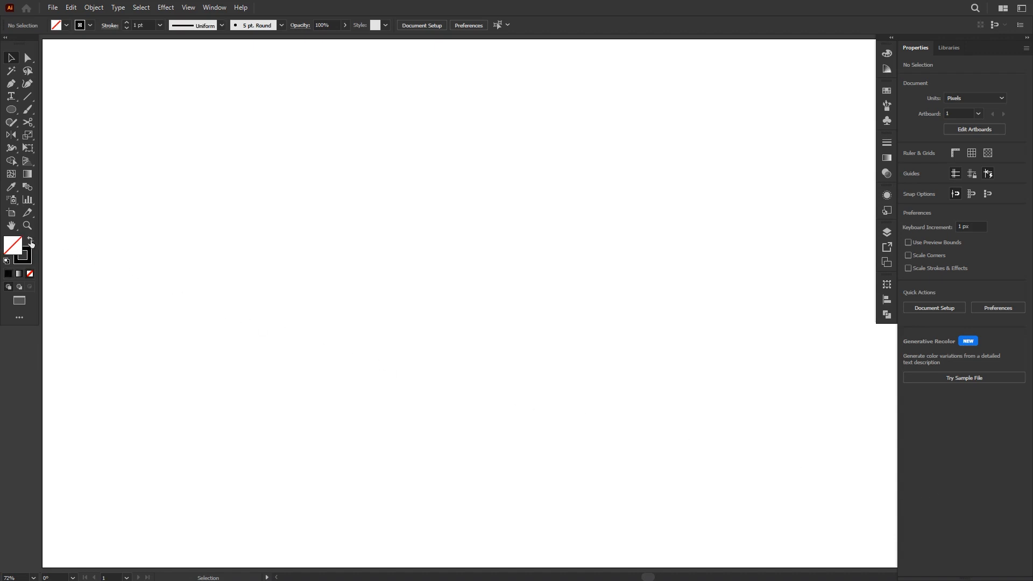
pyautogui.click(11, 110)
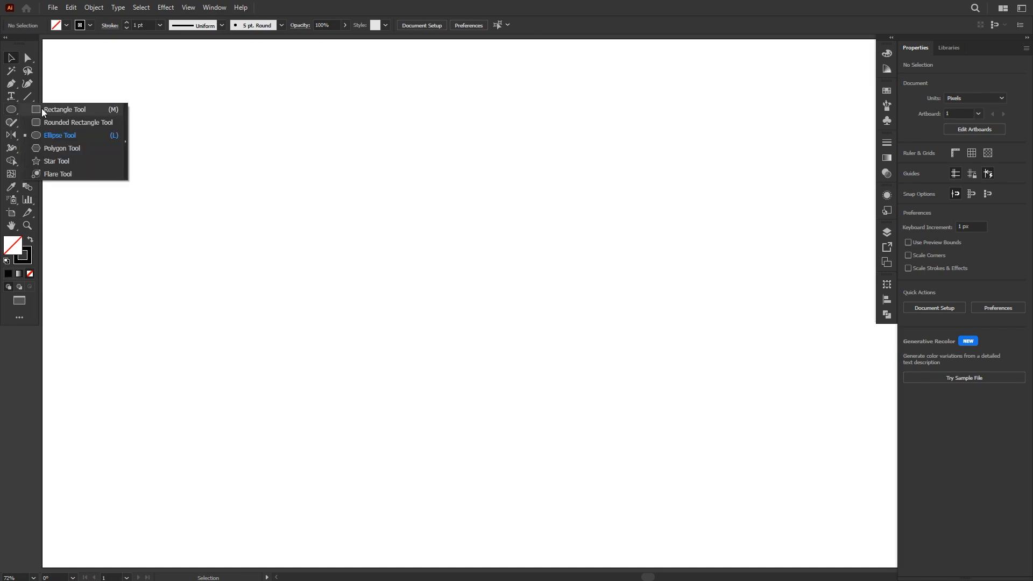
pyautogui.click(42, 109)
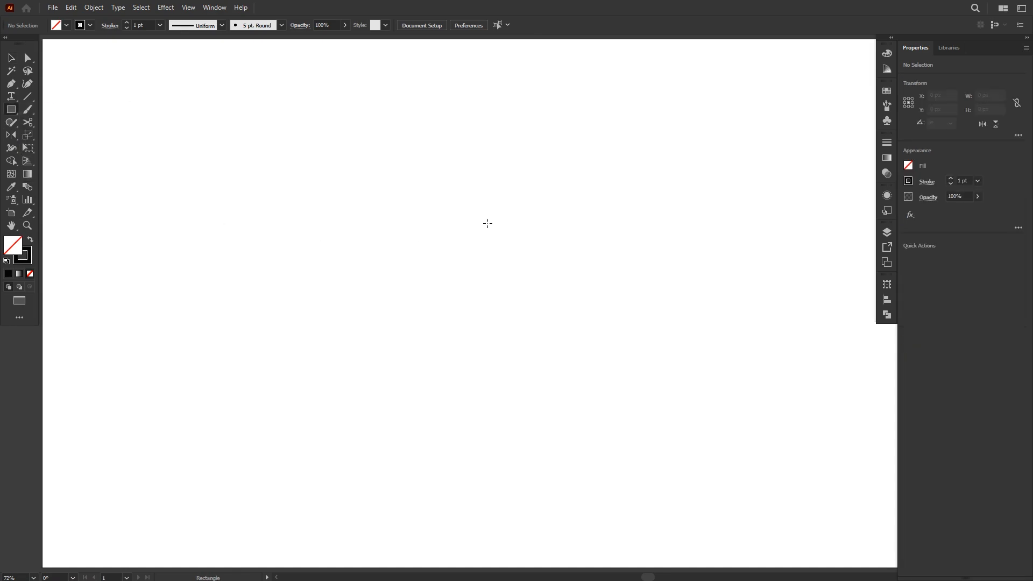
pyautogui.moveTo(512, 218); pyautogui.dragTo(629, 233)
# - Duplicate the rectangle repeatedly downward to build a stack of five touching rectangles
pyautogui.press('v')
pyautogui.hotkey('ctrl', 'd')
pyautogui.hotkey('ctrl', 'd')
pyautogui.hotkey('ctrl', 'd')
# - Scale the five stacked rectangles as one group to about 475 by 262 px, and ungroup them
pyautogui.moveTo(459, 171); pyautogui.dragTo(573, 395)
pyautogui.hotkey('ctrl', 'g')
pyautogui.moveTo(512, 345); pyautogui.dragTo(512, 338)
pyautogui.rightClick(512, 339)
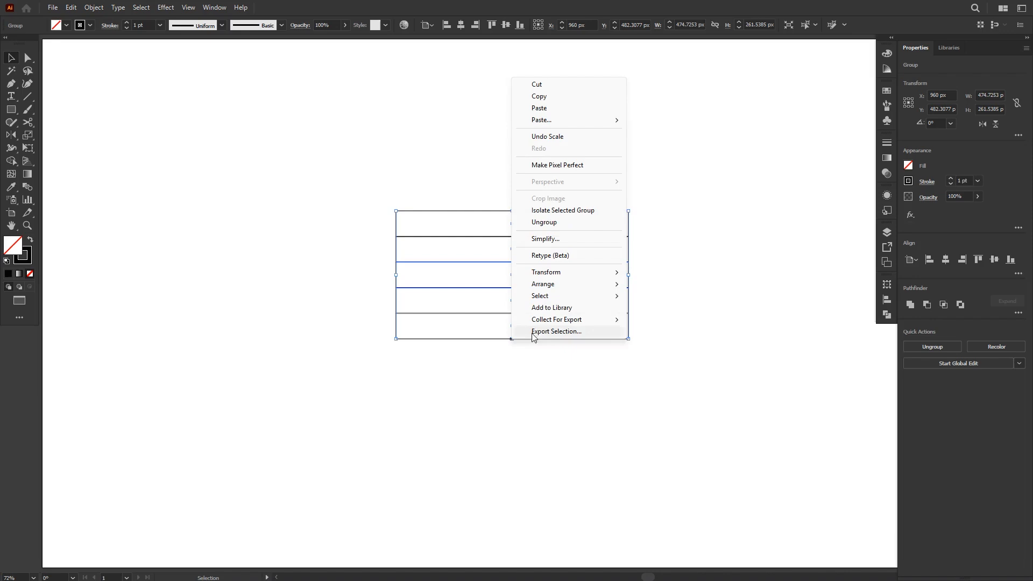
pyautogui.click(544, 222)
pyautogui.click(547, 194)
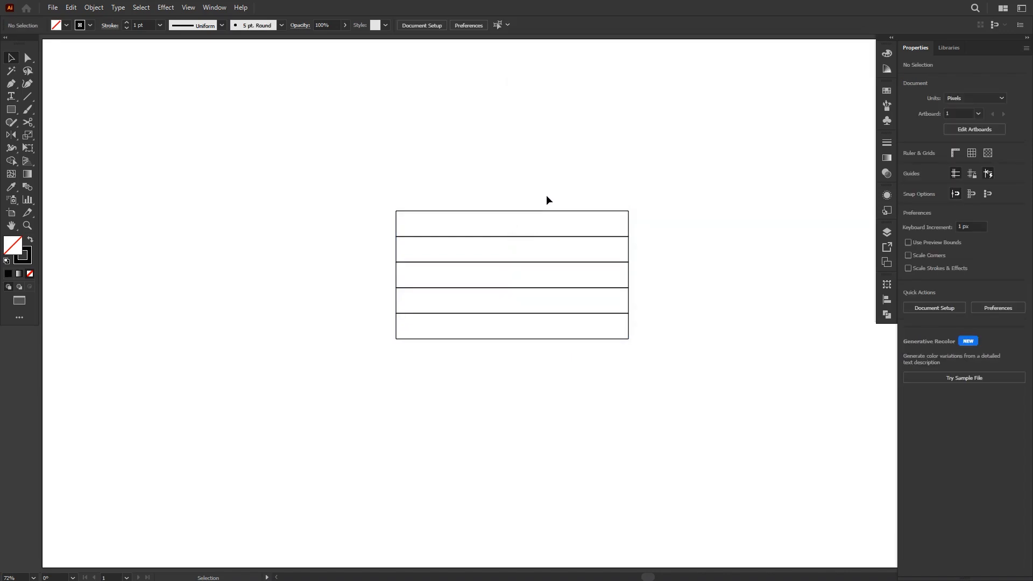
# - Make a copy of the top two rectangles rotated by 90°
pyautogui.moveTo(546, 196); pyautogui.dragTo(579, 253)
pyautogui.rightClick(467, 162)
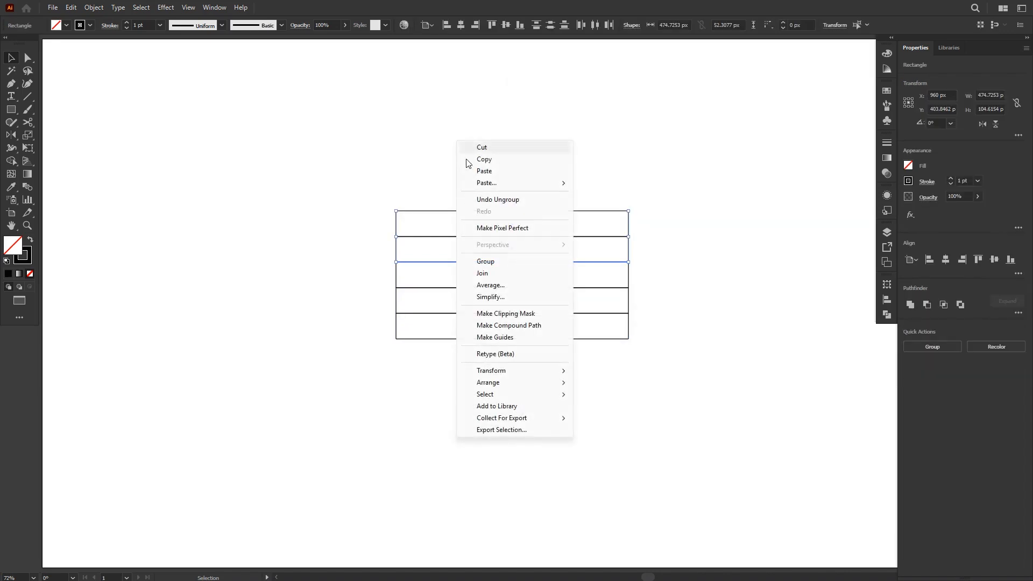
pyautogui.moveTo(528, 371)
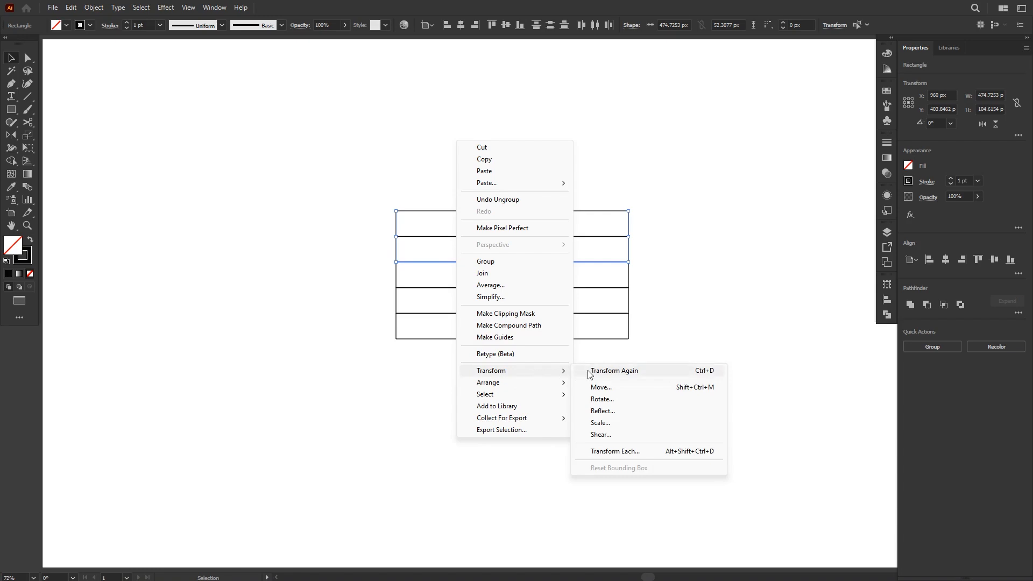
pyautogui.click(598, 399)
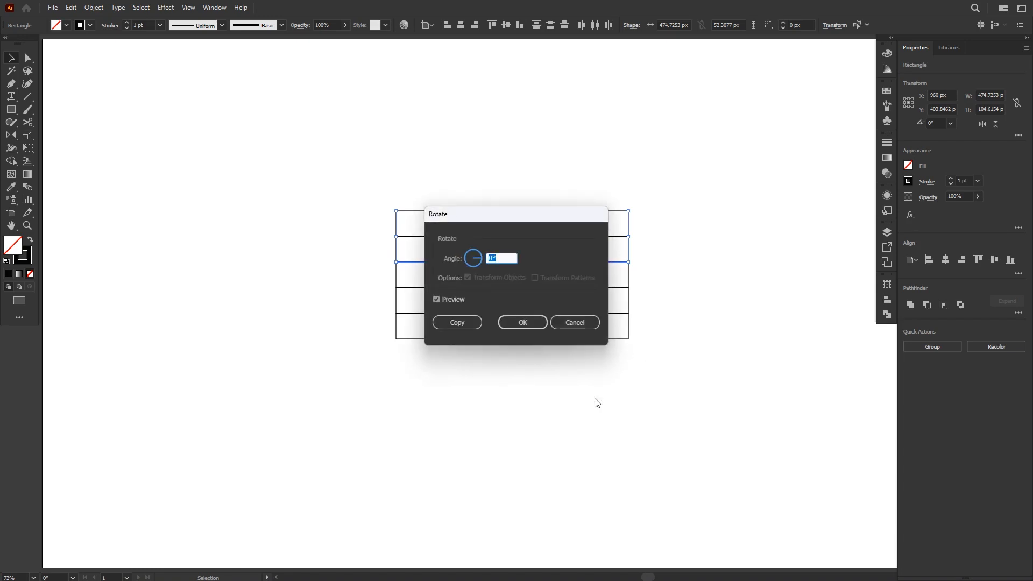
pyautogui.write('90')
pyautogui.click(457, 322)
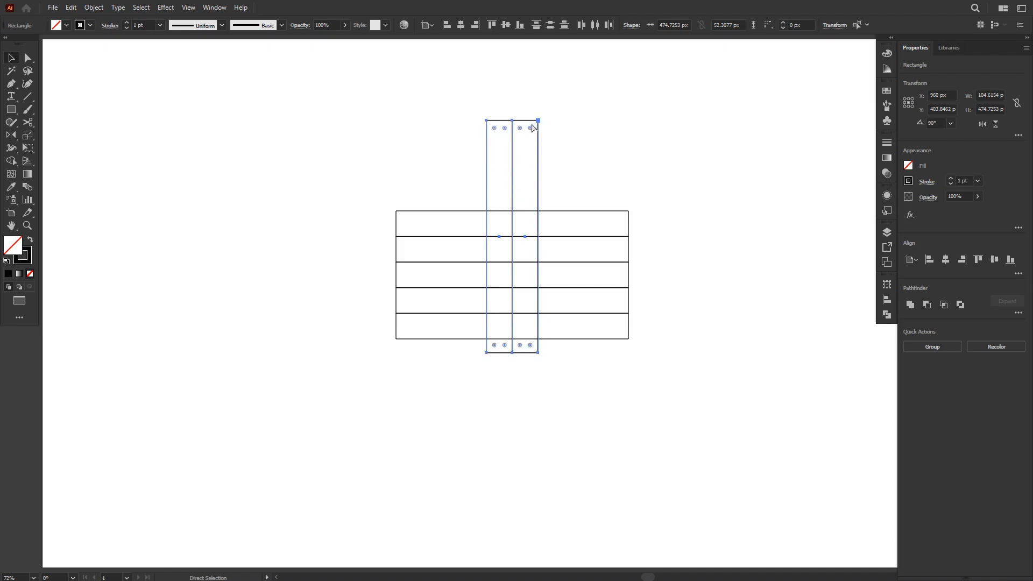
# - Align the two vertical rectangles with the stack's top-right corner and shorten them to the stack's height
pyautogui.moveTo(541, 121); pyautogui.dragTo(629, 214)
pyautogui.moveTo(602, 446); pyautogui.dragTo(602, 338)
pyautogui.click(602, 341)
# - Draw a circle about 262 px wide spanning the stack's height and move it against the stack's right edge
pyautogui.press('l')
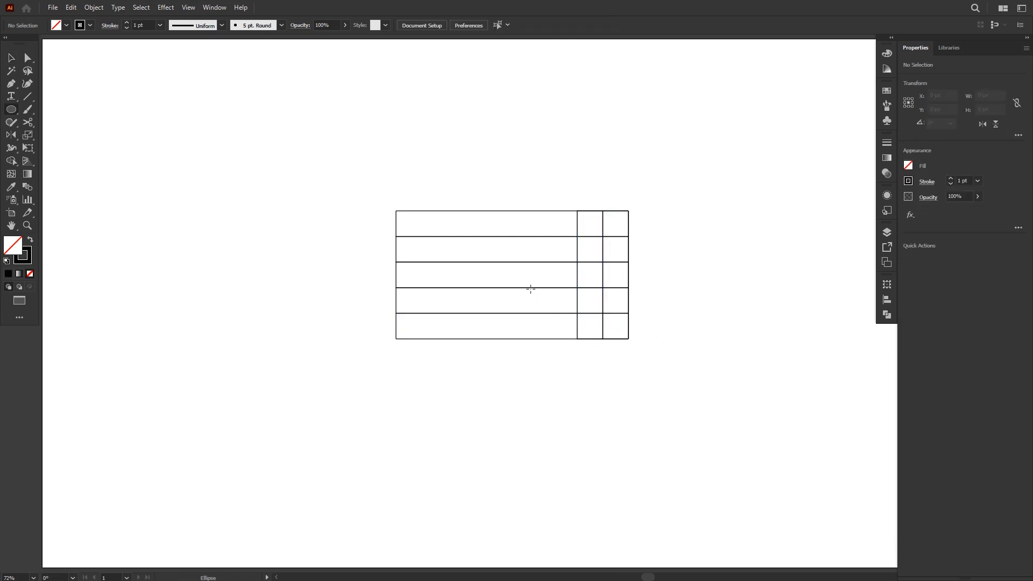
pyautogui.moveTo(511, 274); pyautogui.dragTo(523, 340)
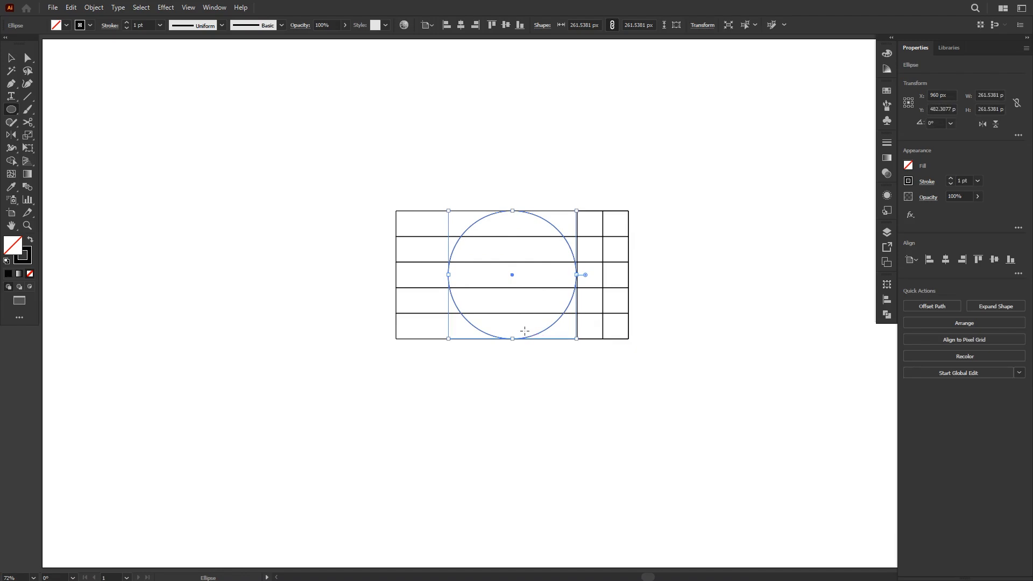
pyautogui.press('v')
pyautogui.moveTo(576, 276); pyautogui.dragTo(628, 277)
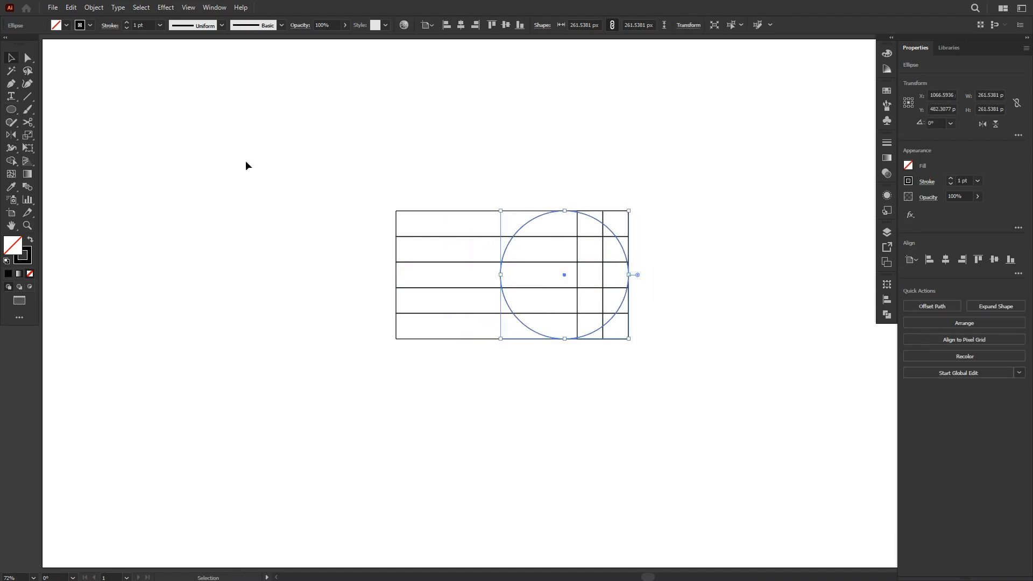
# - Paste a copy of the circle in front and scale it from its centre to about 157 px
pyautogui.click(72, 8)
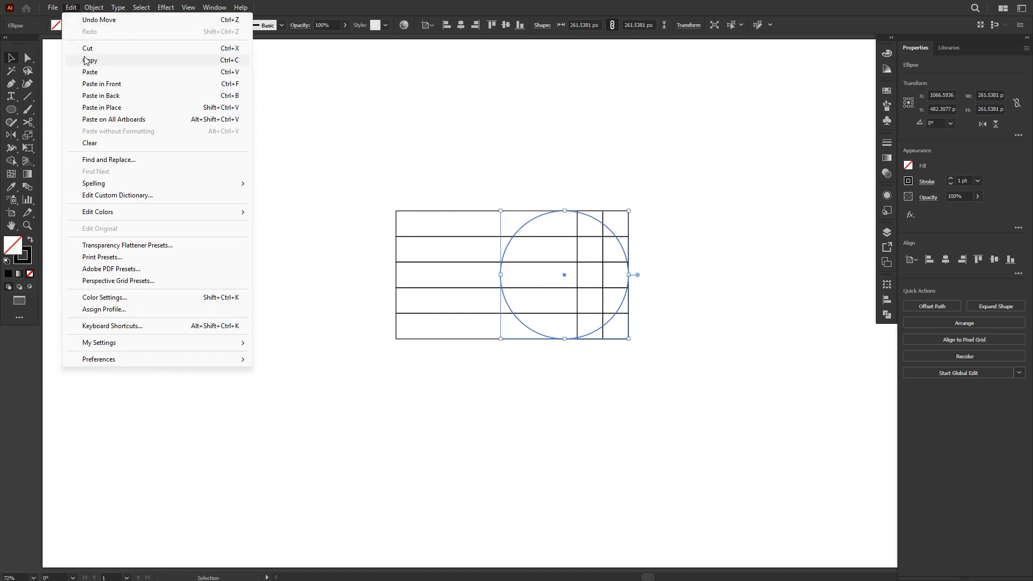
pyautogui.click(83, 59)
pyautogui.click(74, 9)
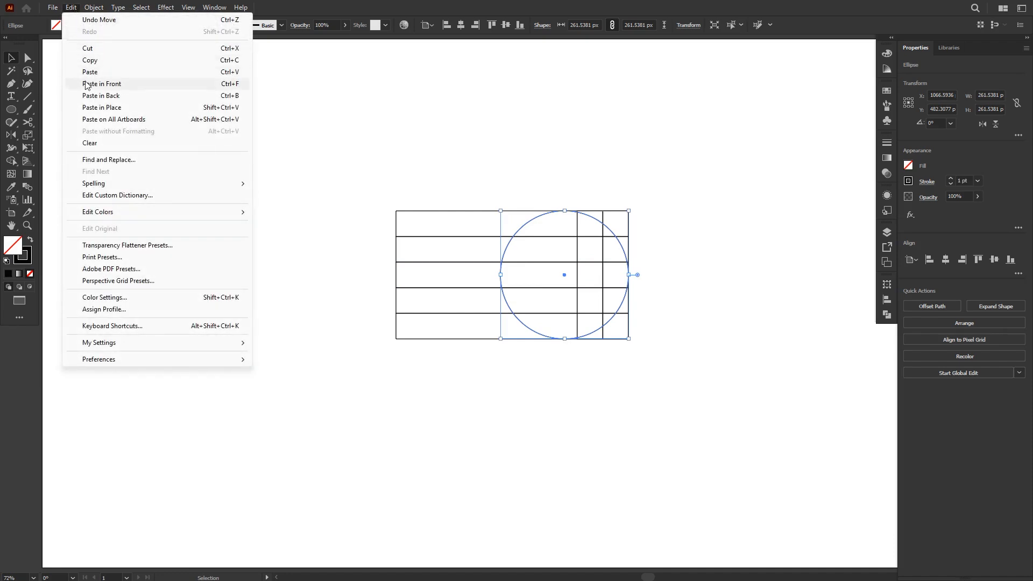
pyautogui.click(88, 84)
pyautogui.moveTo(629, 275); pyautogui.dragTo(604, 276)
# - Paste another copy of the large circle in front and scale it from its centre to one rectangle's height
pyautogui.click(74, 8)
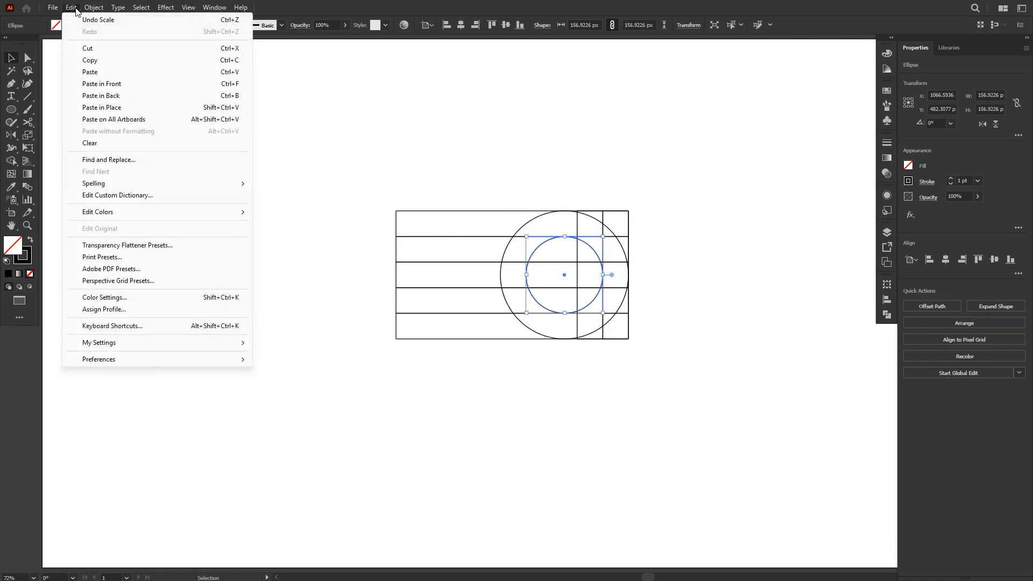
pyautogui.click(102, 84)
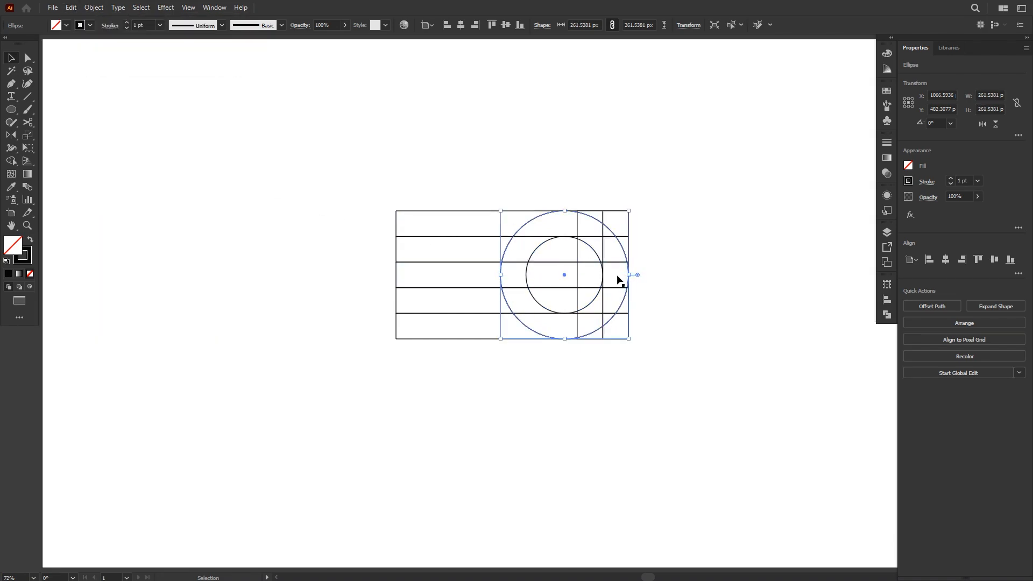
pyautogui.moveTo(629, 275); pyautogui.dragTo(580, 276)
pyautogui.click(580, 276)
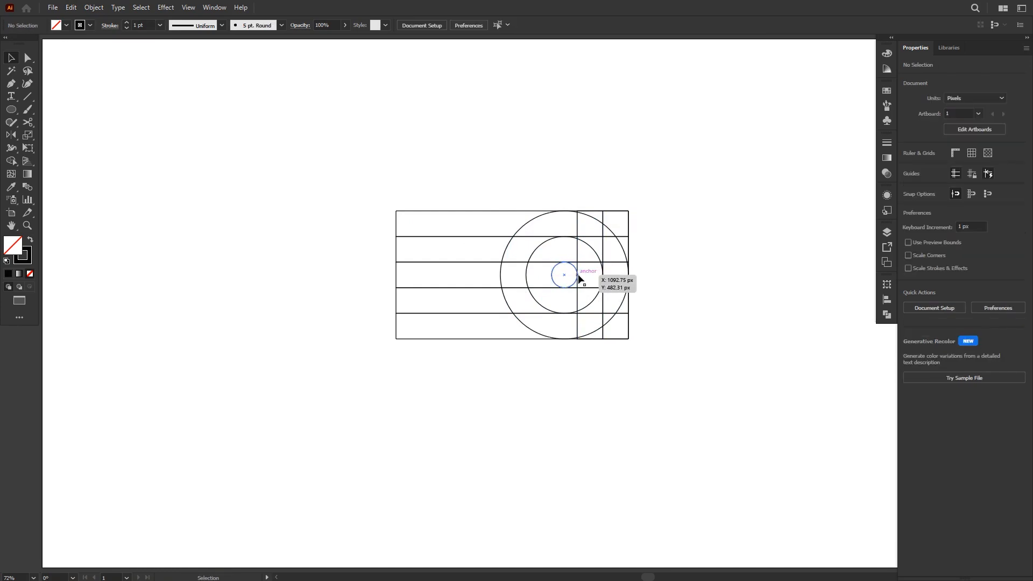
# - Duplicate the left vertical rectangle and place the copy centred on the concentric circles
pyautogui.press('a')
pyautogui.click(578, 254)
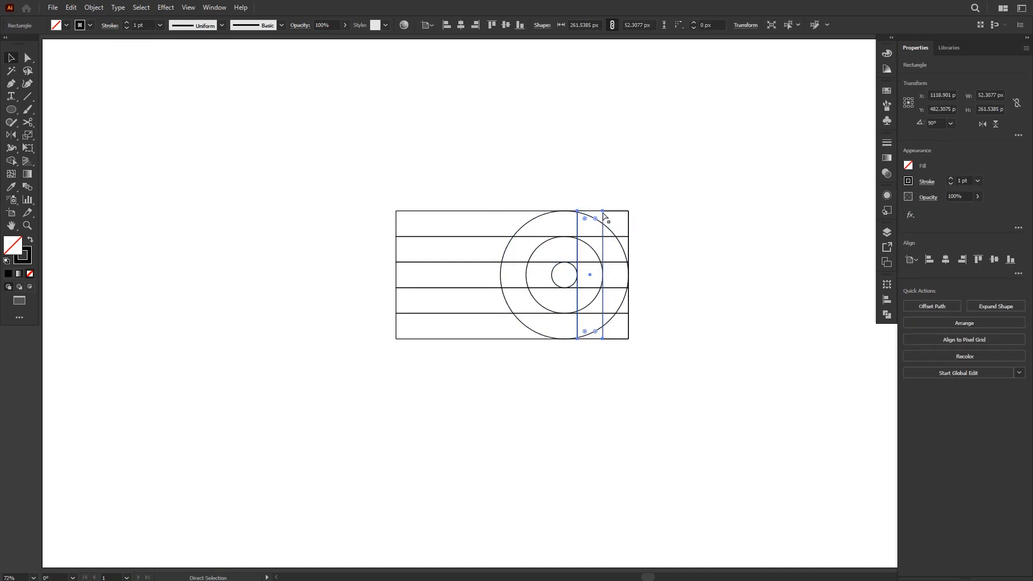
pyautogui.moveTo(603, 214); pyautogui.dragTo(578, 215)
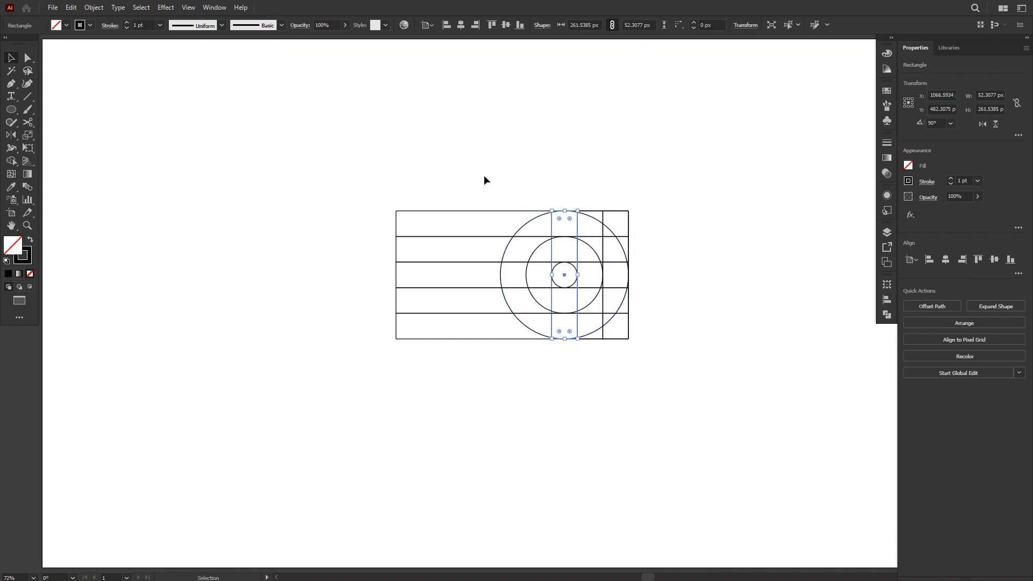
# - Rotate the vertical rectangle centred on the circles by 30°
pyautogui.rightClick(319, 94)
pyautogui.moveTo(344, 354)
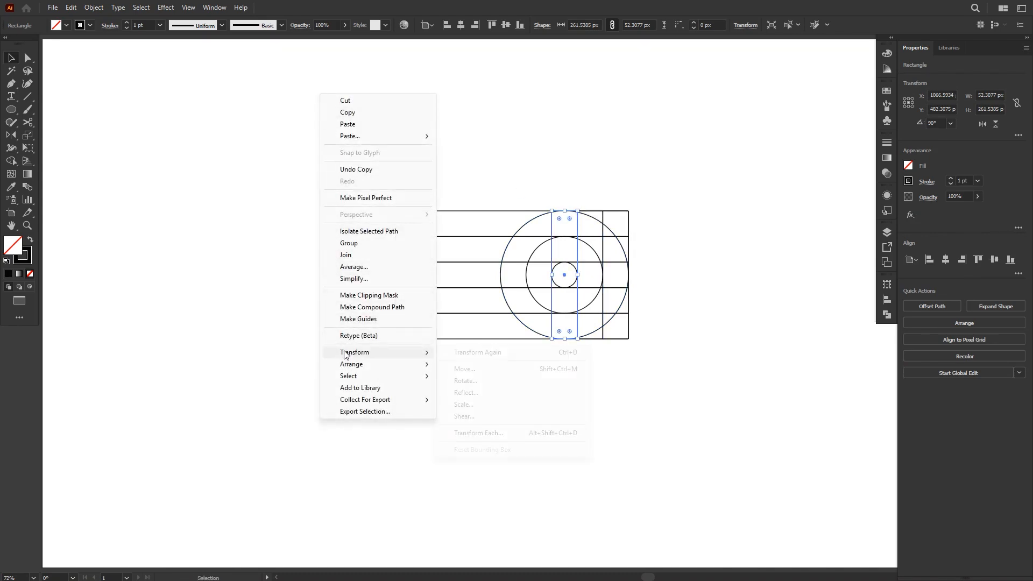
pyautogui.click(462, 381)
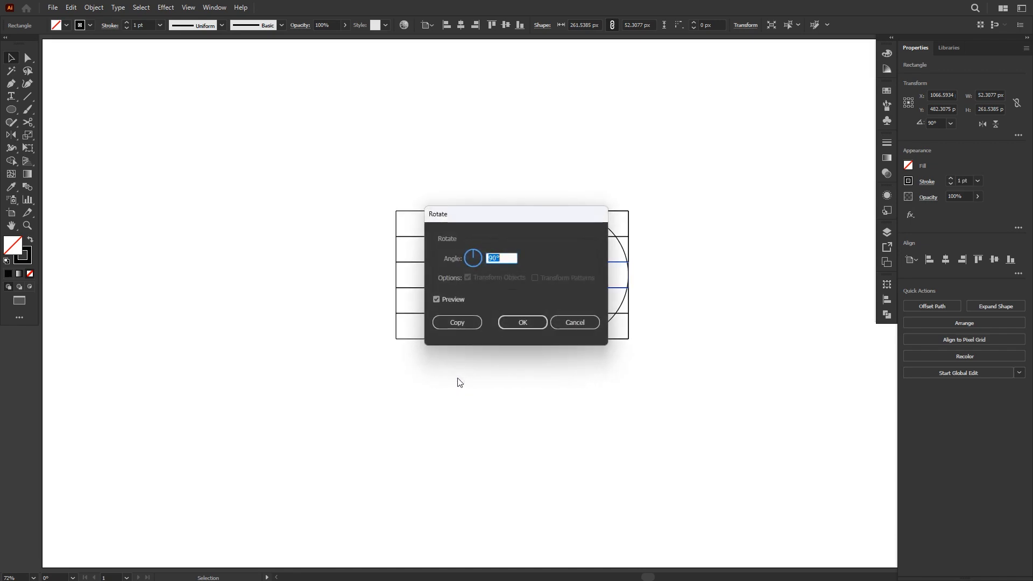
pyautogui.write('30')
pyautogui.moveTo(494, 222); pyautogui.dragTo(707, 134)
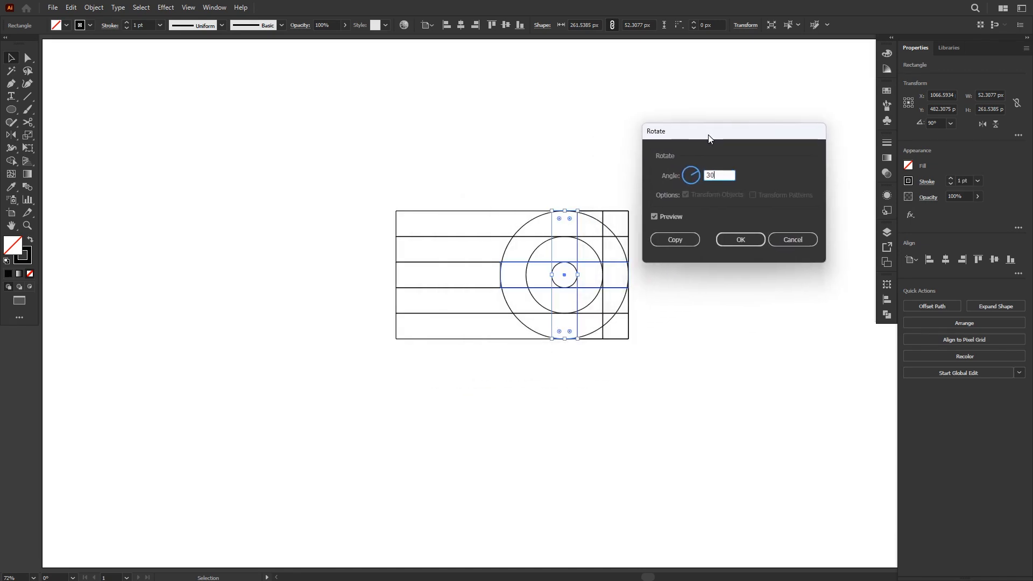
pyautogui.click(666, 214)
pyautogui.click(667, 215)
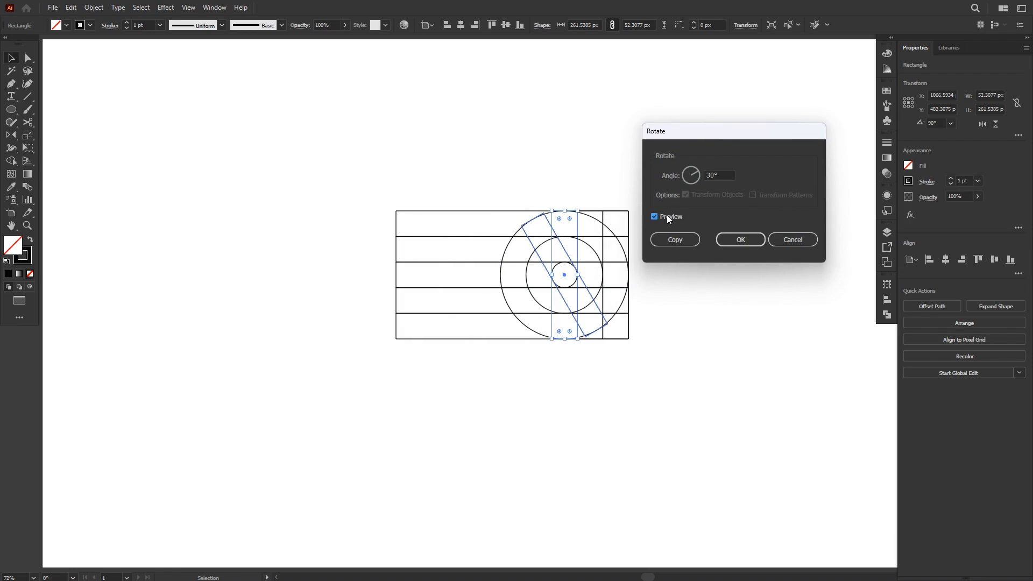
pyautogui.click(733, 239)
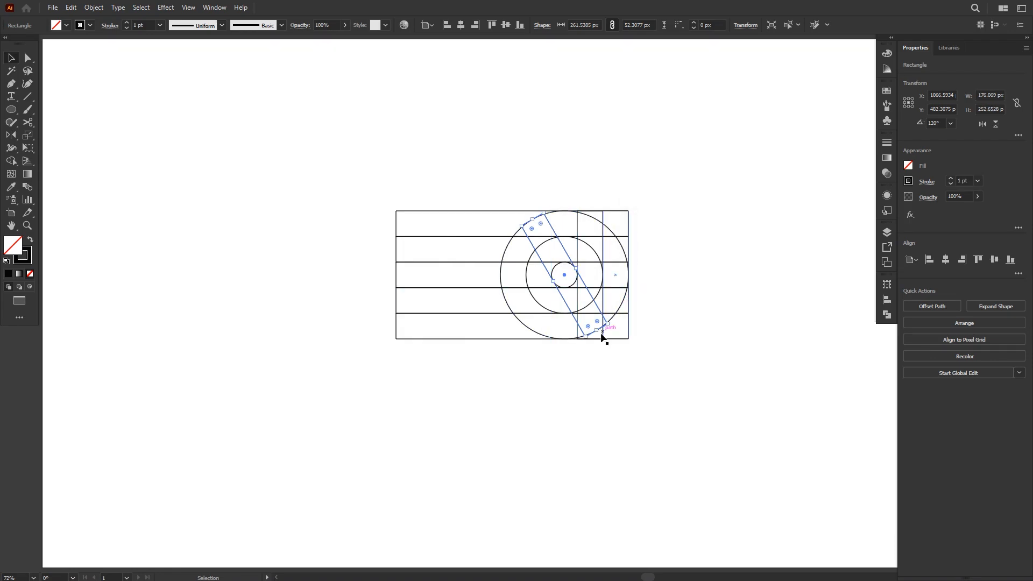
# - Extend the tilted rectangle into three long adjacent strips and pull the horizontal rectangles' left ends in to the outermost strip
pyautogui.moveTo(607, 324); pyautogui.dragTo(644, 383)
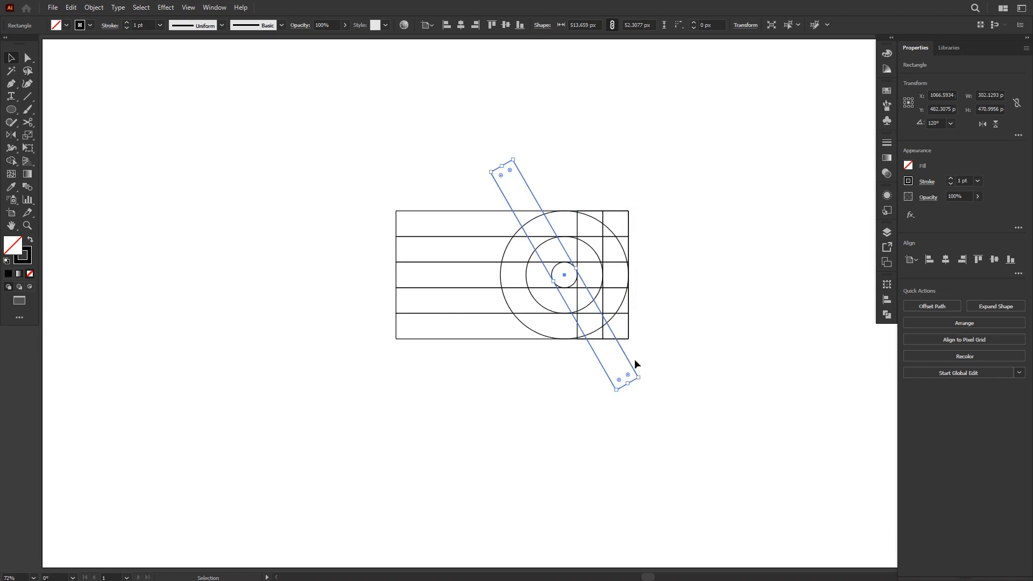
pyautogui.moveTo(501, 167); pyautogui.dragTo(440, 172)
pyautogui.moveTo(408, 263); pyautogui.dragTo(455, 211)
# - Select all the shapes, set a black fill without stroke, and remove the strip ends outside the grid with Shape Builder
pyautogui.moveTo(369, 154); pyautogui.dragTo(723, 413)
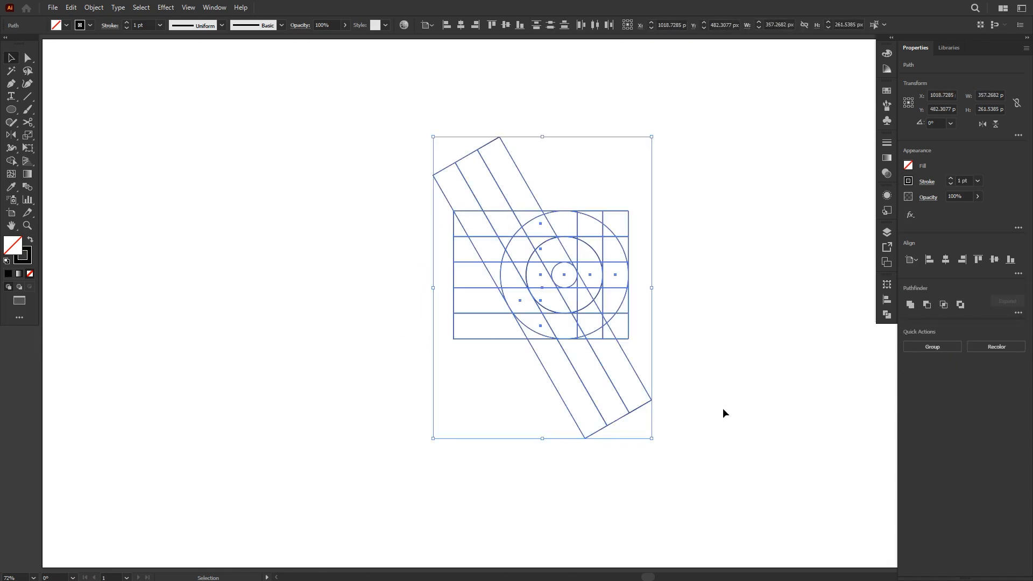
pyautogui.click(16, 163)
pyautogui.click(30, 242)
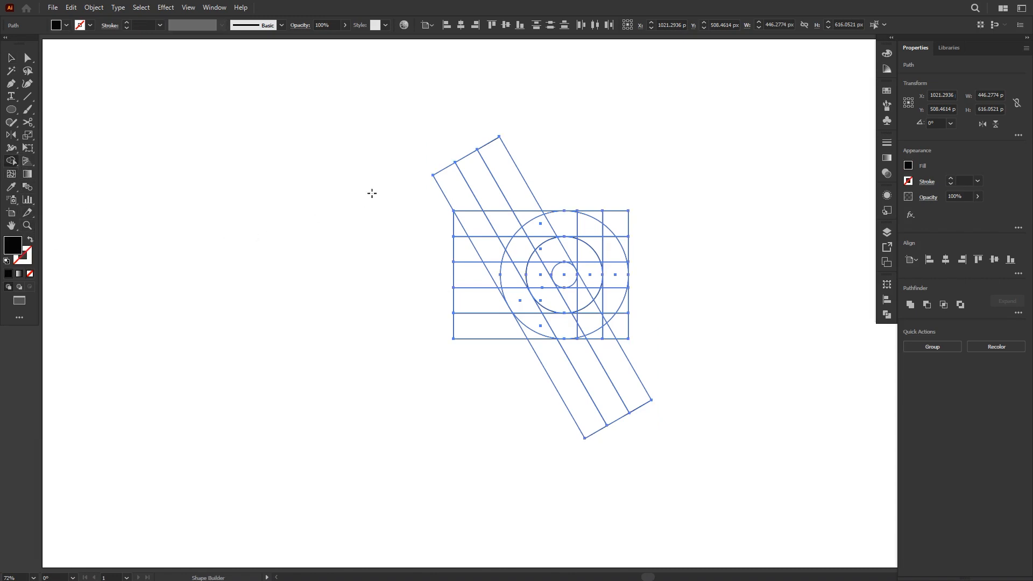
pyautogui.moveTo(410, 139); pyautogui.dragTo(552, 185)
pyautogui.moveTo(673, 372); pyautogui.dragTo(541, 387)
# - Merge the top bar with the right side of the outer ring down to the tilted strip's edge
pyautogui.scroll(2, 490, 226)
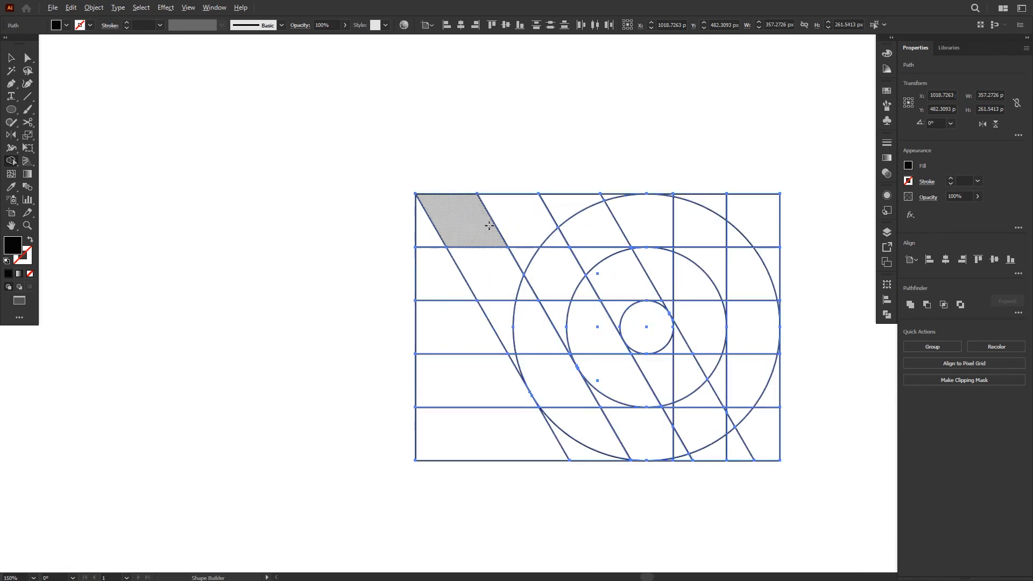
pyautogui.moveTo(615, 225); pyautogui.dragTo(456, 186)
pyautogui.moveTo(373, 173)
pyautogui.mouseDown()
pyautogui.moveTo(292, 175)
pyautogui.moveTo(477, 175)
pyautogui.moveTo(533, 197)
pyautogui.mouseUp()
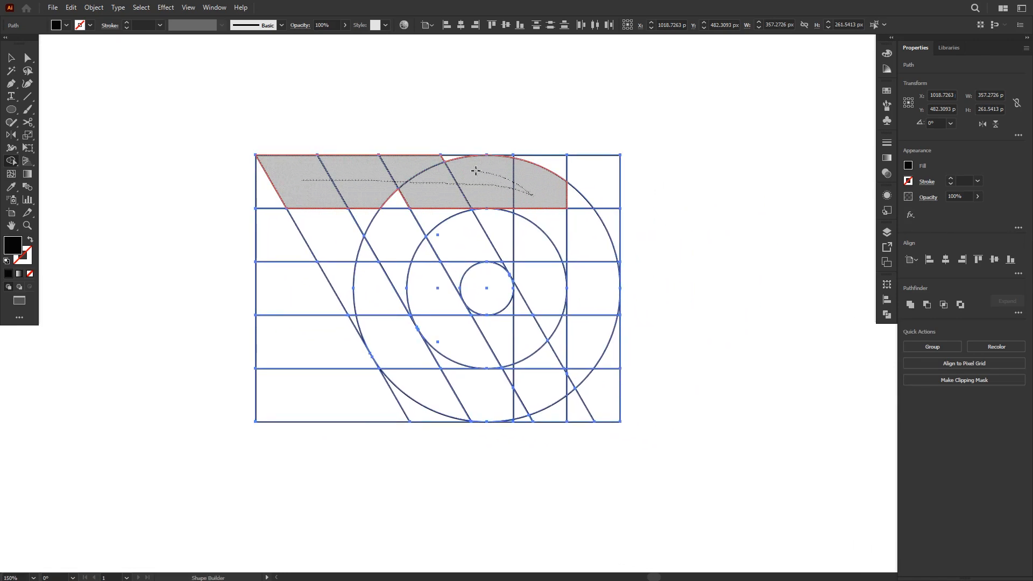
pyautogui.moveTo(476, 171)
pyautogui.mouseDown()
pyautogui.moveTo(443, 160)
pyautogui.moveTo(388, 198)
pyautogui.moveTo(484, 192)
pyautogui.moveTo(540, 207)
pyautogui.moveTo(566, 227)
pyautogui.moveTo(584, 331)
pyautogui.mouseUp()
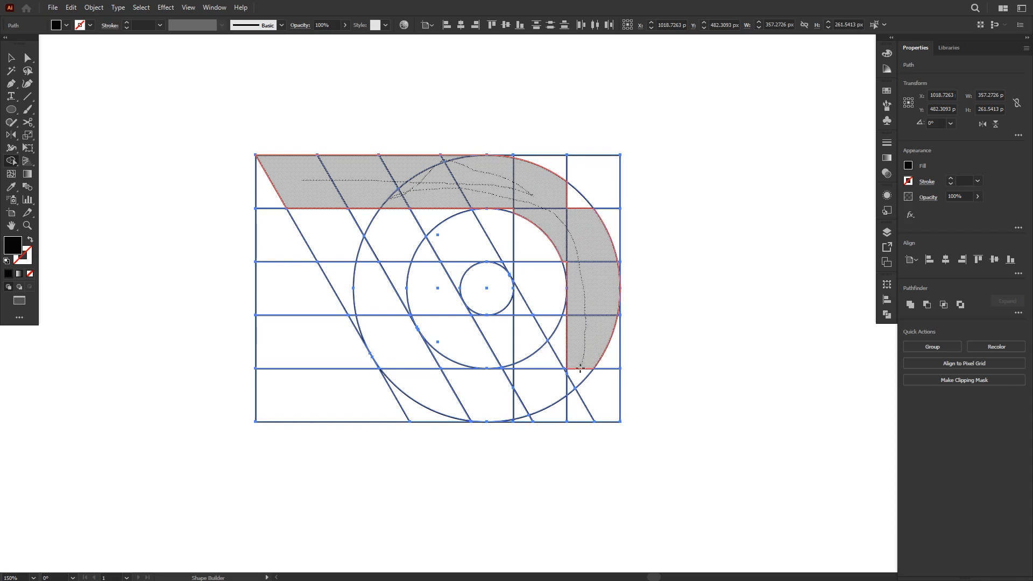
pyautogui.moveTo(580, 369)
pyautogui.mouseDown()
pyautogui.moveTo(561, 349)
pyautogui.moveTo(567, 363)
pyautogui.mouseUp()
# - Merge the leftover notches along the outer and inner edges of the bend into the black shape
pyautogui.scroll(3, 566, 364)
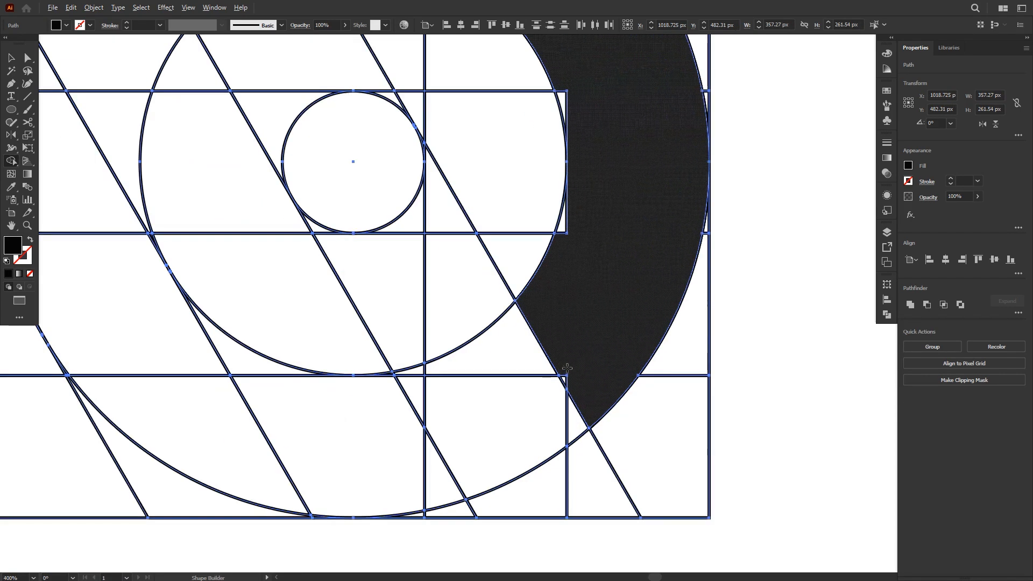
pyautogui.moveTo(572, 266)
pyautogui.mouseDown()
pyautogui.moveTo(562, 166)
pyautogui.moveTo(572, 127)
pyautogui.mouseUp()
pyautogui.scroll(1, 568, 128)
pyautogui.moveTo(571, 117); pyautogui.dragTo(677, 355)
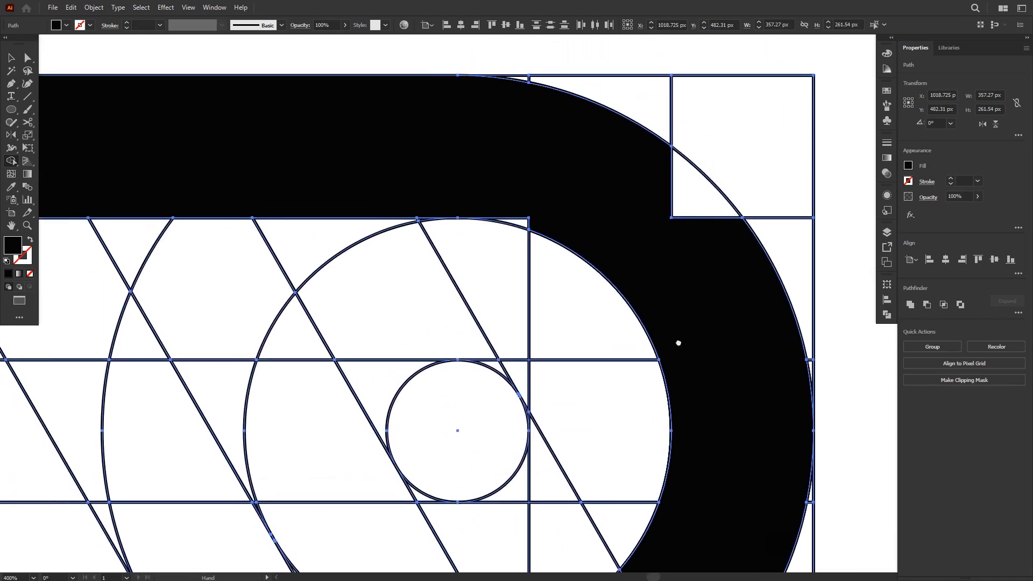
pyautogui.moveTo(679, 199)
pyautogui.mouseDown()
pyautogui.moveTo(680, 221)
pyautogui.moveTo(661, 221)
pyautogui.mouseUp()
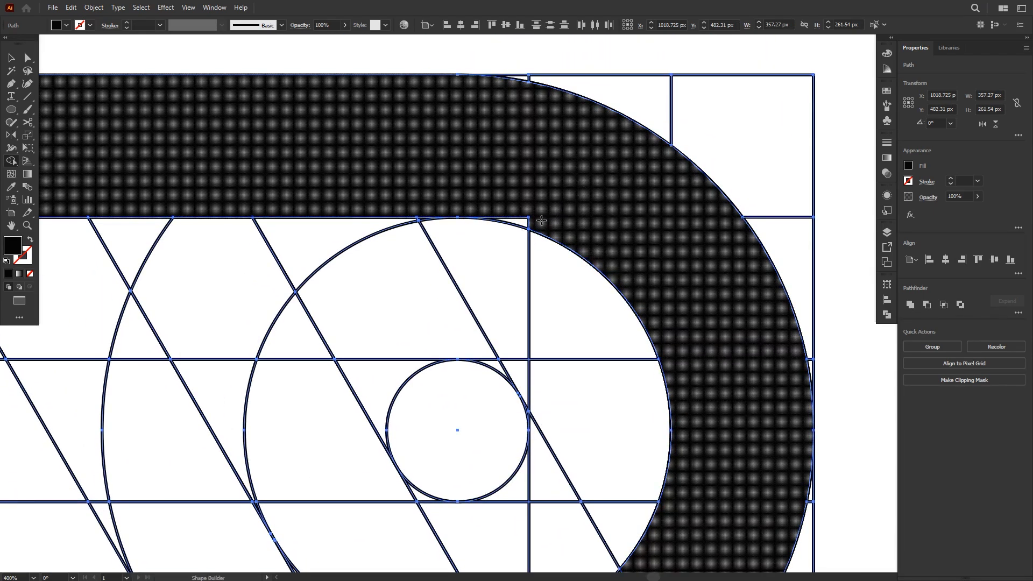
pyautogui.moveTo(541, 220); pyautogui.dragTo(516, 220)
pyautogui.scroll(-2, 518, 221)
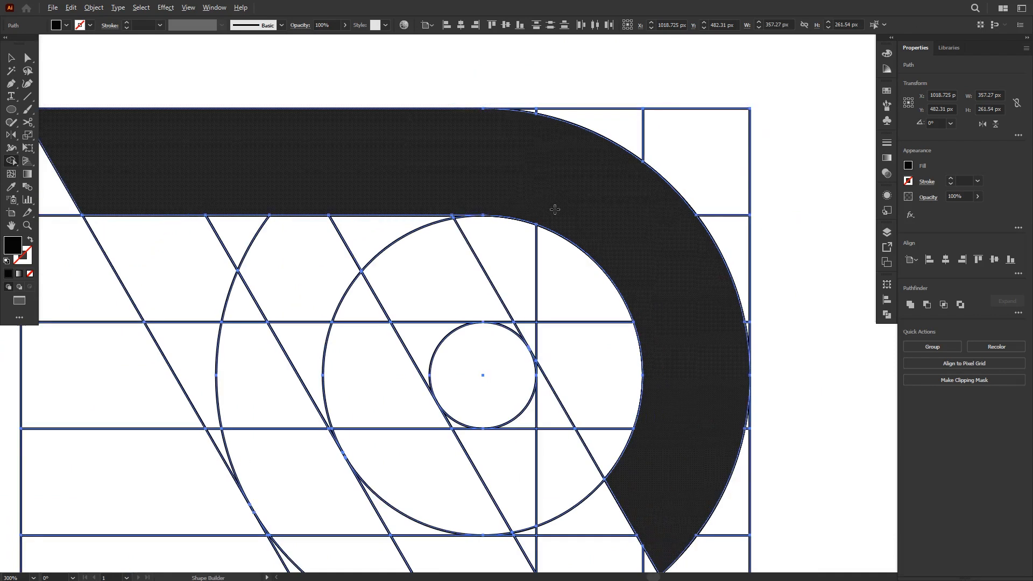
pyautogui.moveTo(487, 339)
pyautogui.mouseDown()
pyautogui.moveTo(511, 284)
pyautogui.moveTo(554, 245)
pyautogui.mouseUp()
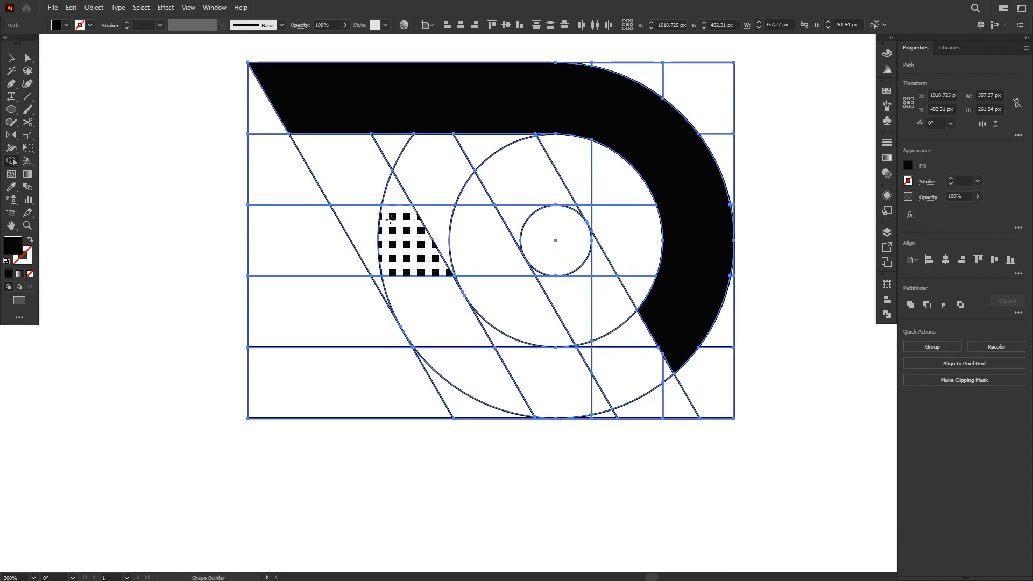
# - Merge the middle bar, diagonal leg and foot into one black shape with Shape Builder, including the thin sliver at the leg's inner corner
pyautogui.moveTo(365, 218)
pyautogui.mouseDown()
pyautogui.moveTo(453, 248)
pyautogui.moveTo(538, 254)
pyautogui.moveTo(524, 331)
pyautogui.moveTo(561, 385)
pyautogui.moveTo(602, 415)
pyautogui.moveTo(543, 411)
pyautogui.mouseUp()
pyautogui.hotkey('ctrl', '=')
pyautogui.hotkey('ctrl', '=')
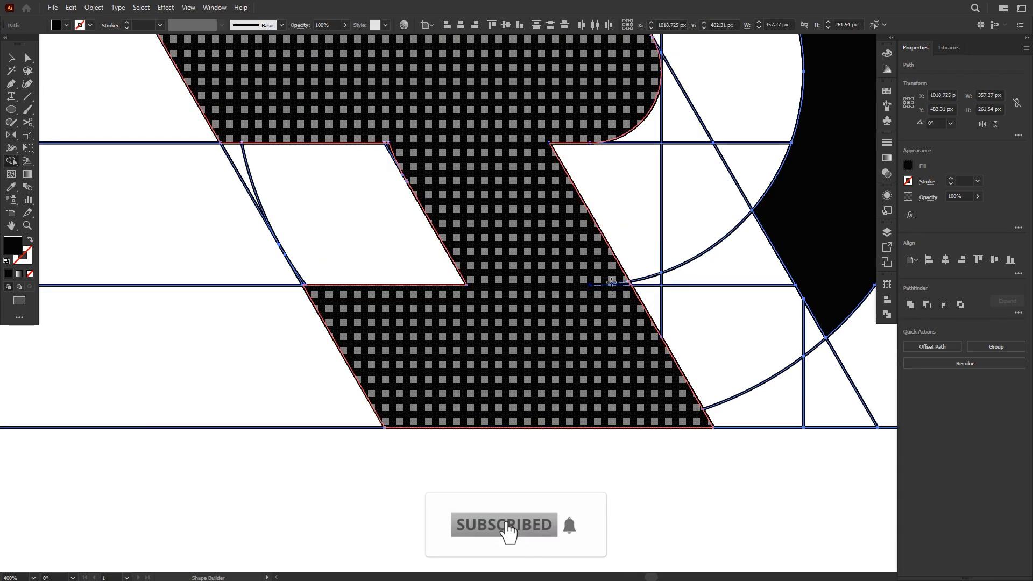
pyautogui.hotkey('ctrl', '=')
pyautogui.hotkey('ctrl', '=')
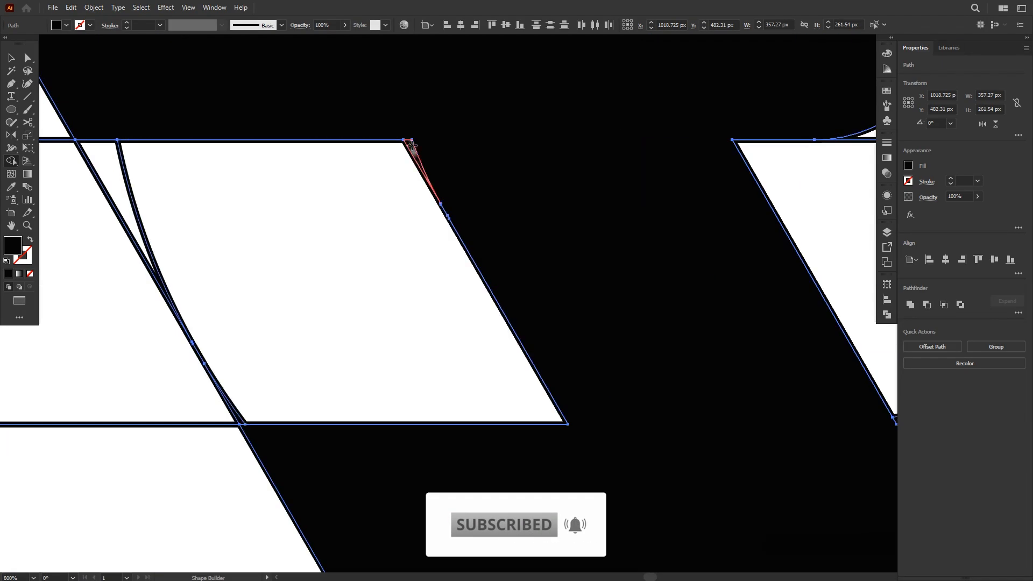
pyautogui.hotkey('ctrl', '-')
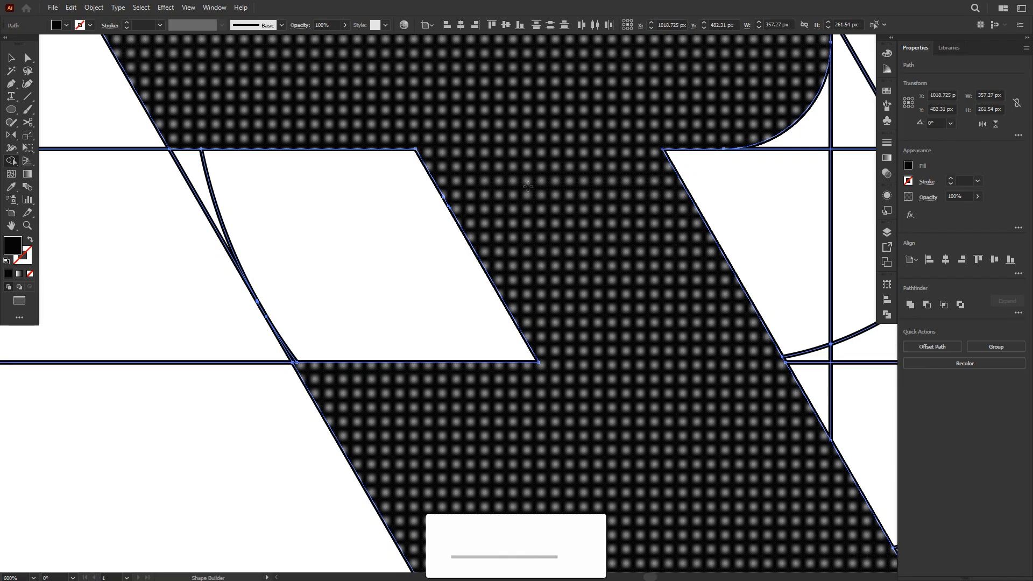
# - Inspect the edges of the middle bar, its rounded end and the leg for leftover slivers or gaps
pyautogui.press('space')
pyautogui.moveTo(579, 303); pyautogui.dragTo(572, 335)
pyautogui.moveTo(244, 168); pyautogui.dragTo(378, 224)
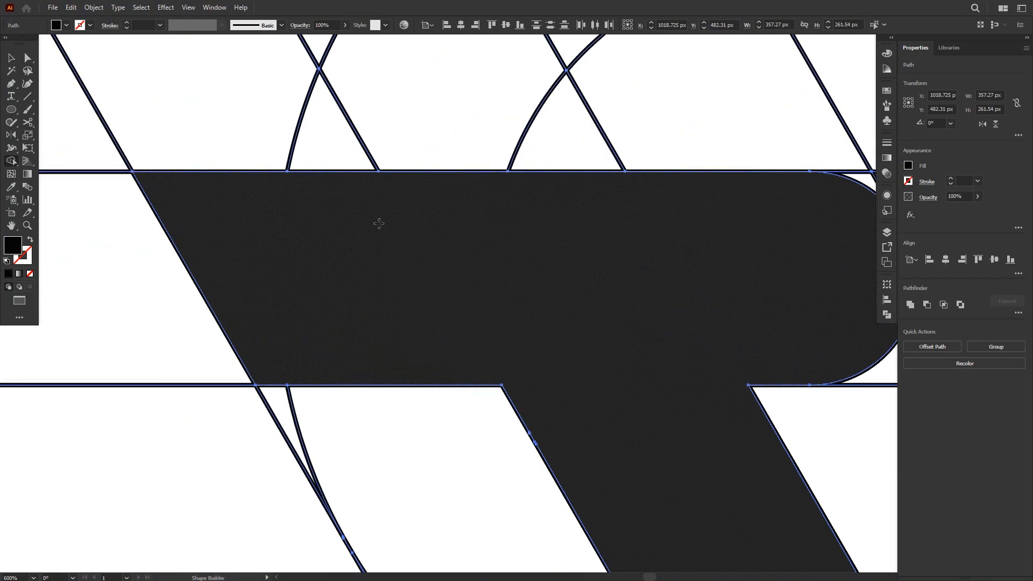
pyautogui.scroll(-1, 371, 220)
pyautogui.press('space')
pyautogui.moveTo(578, 331); pyautogui.dragTo(362, 330)
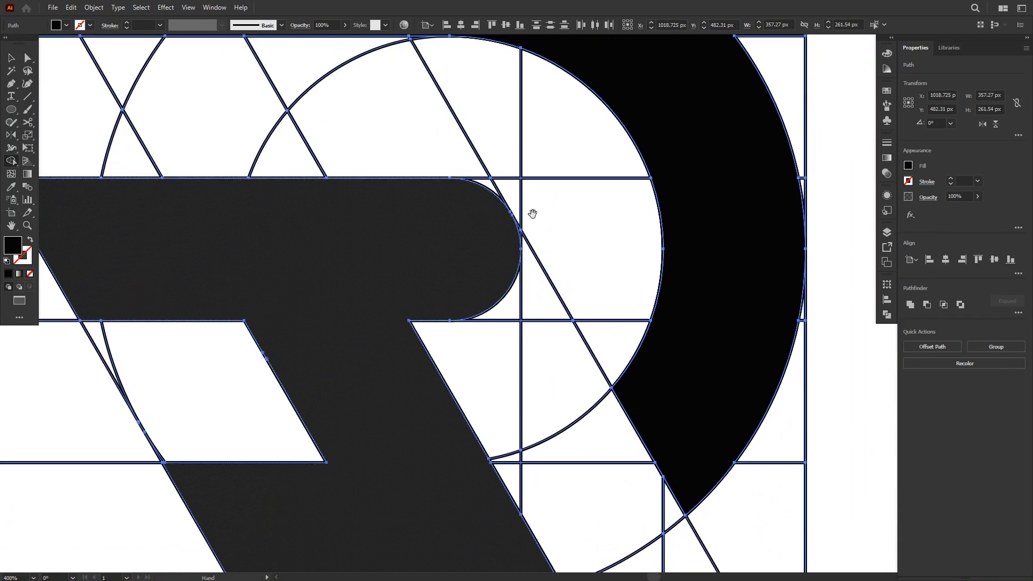
pyautogui.moveTo(551, 220); pyautogui.dragTo(574, 275)
pyautogui.moveTo(438, 157); pyautogui.dragTo(544, 258)
pyautogui.hotkey('ctrl', '0')
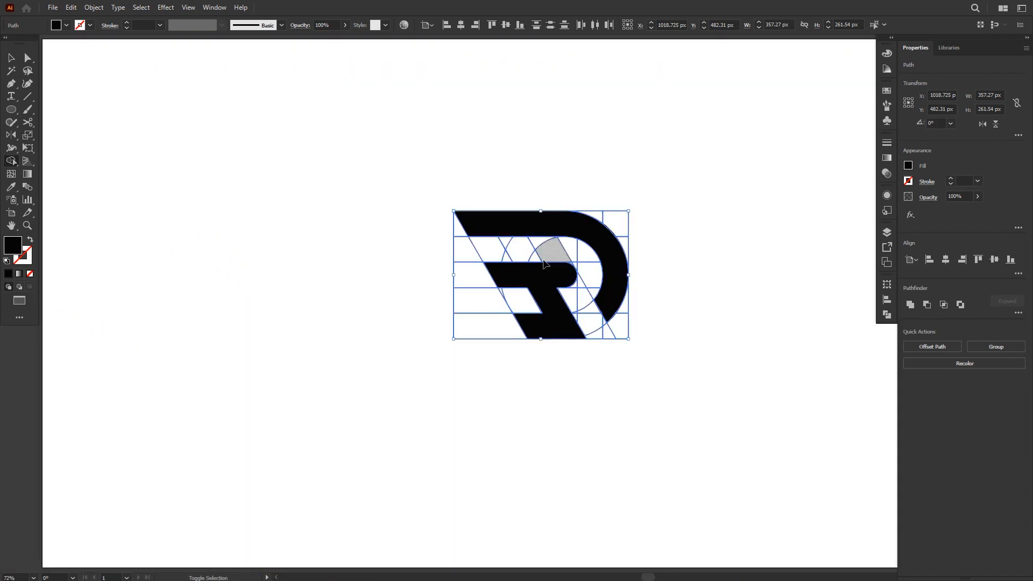
# - Deselect everything, select the black-filled shapes with the Magic Wand and cut them from the artwork
pyautogui.hotkey('ctrl', 'shift', 'a')
pyautogui.press('y')
pyautogui.click(538, 232)
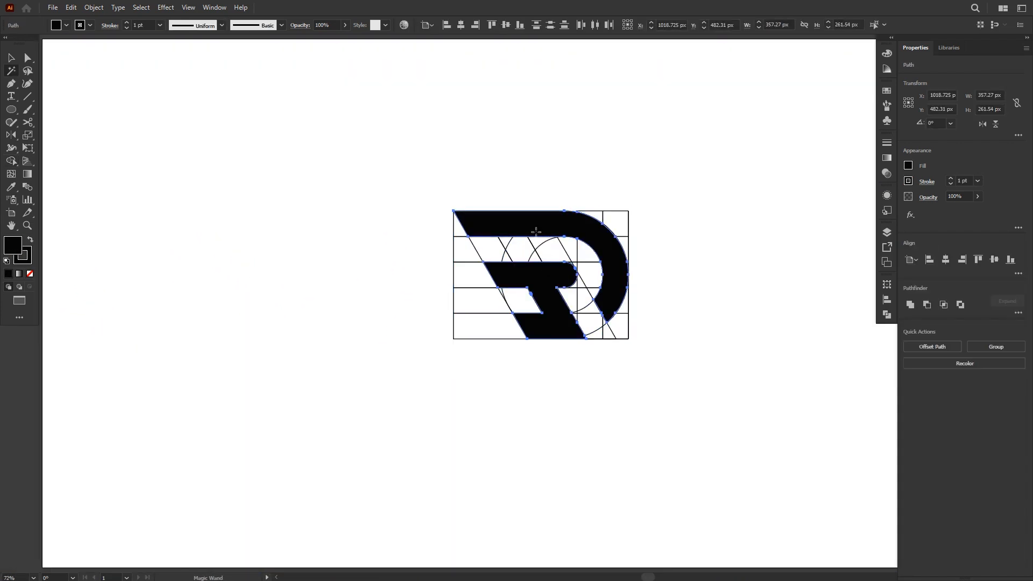
pyautogui.click(73, 8)
pyautogui.click(86, 48)
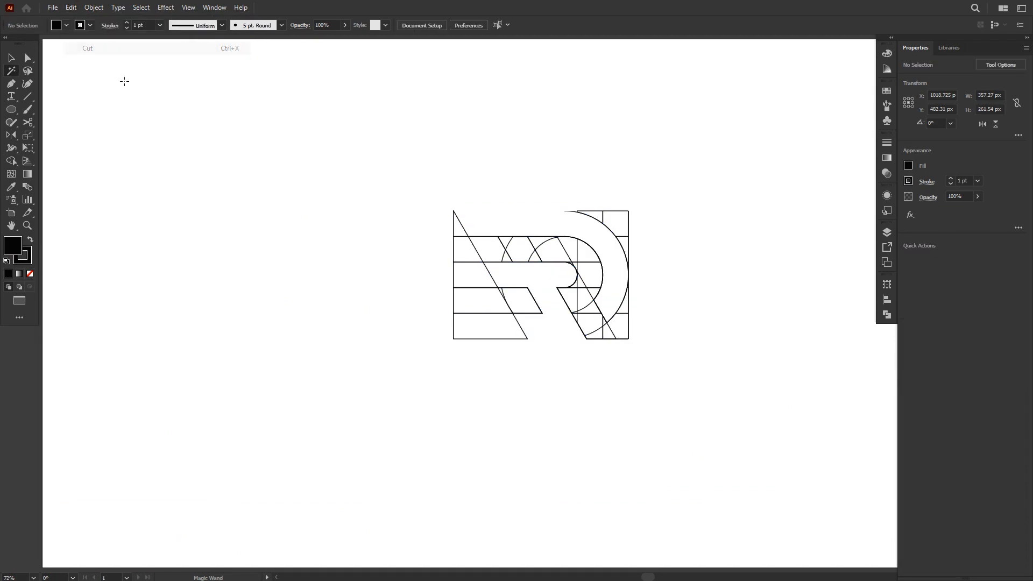
# - Delete all the remaining construction lines and paste the cut black shapes back with Paste in Front
pyautogui.hotkey('ctrl', 'a')
pyautogui.press('Delete')
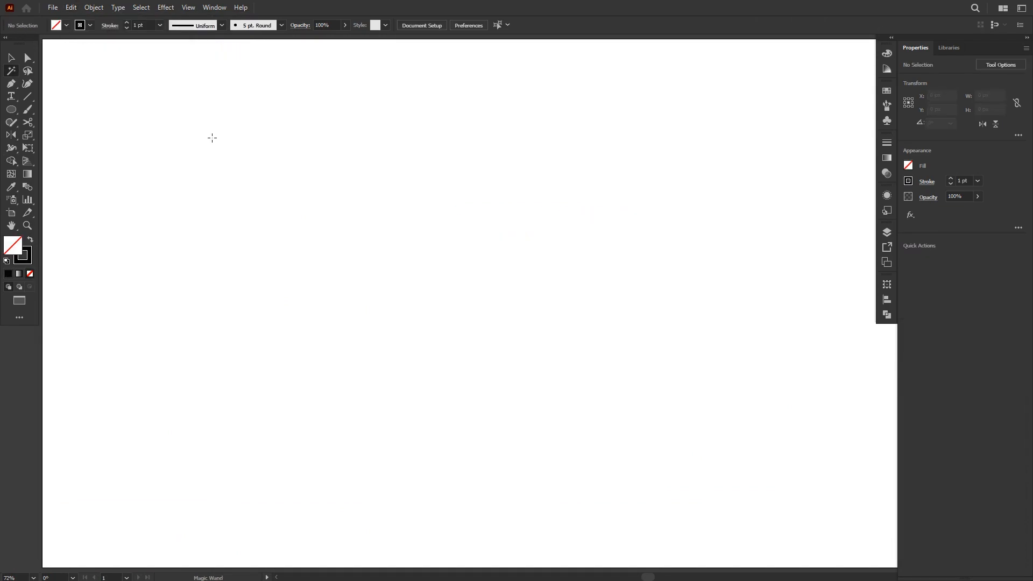
pyautogui.press('v')
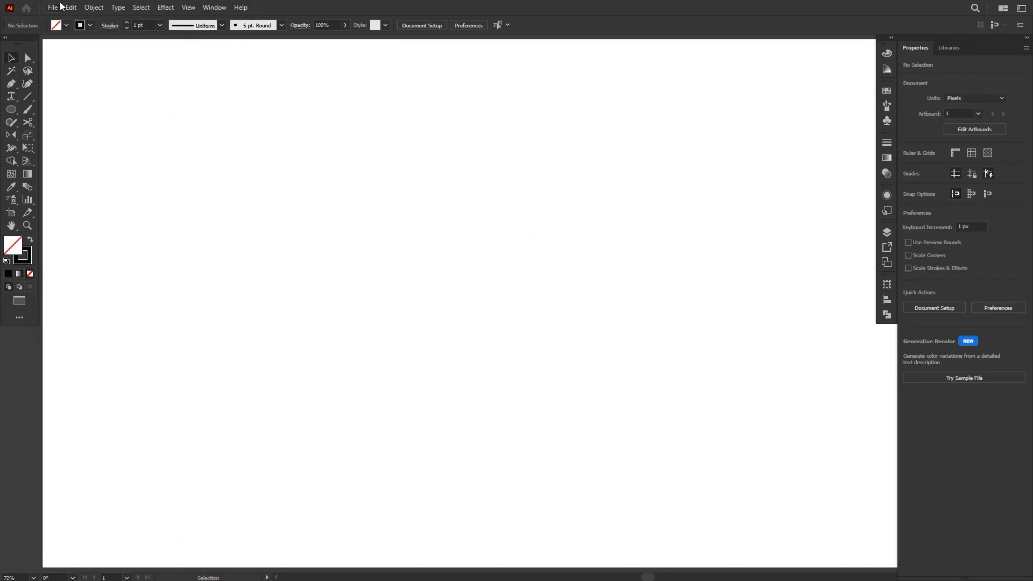
pyautogui.click(68, 7)
pyautogui.click(83, 83)
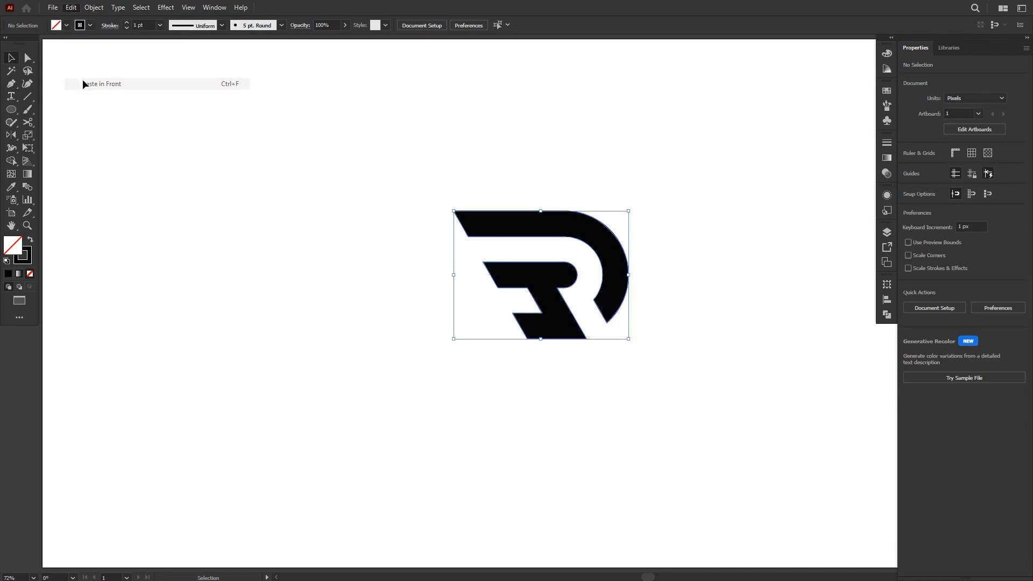
# - Set the stroke of the pasted logo shapes to none, keep their black fill, and deselect them
pyautogui.click(66, 25)
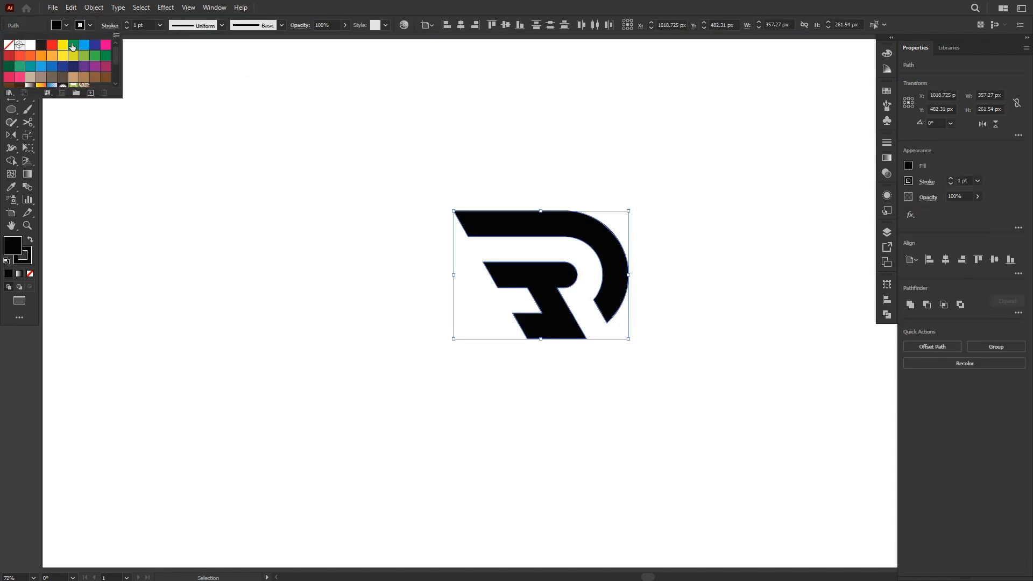
pyautogui.click(9, 46)
pyautogui.press('a')
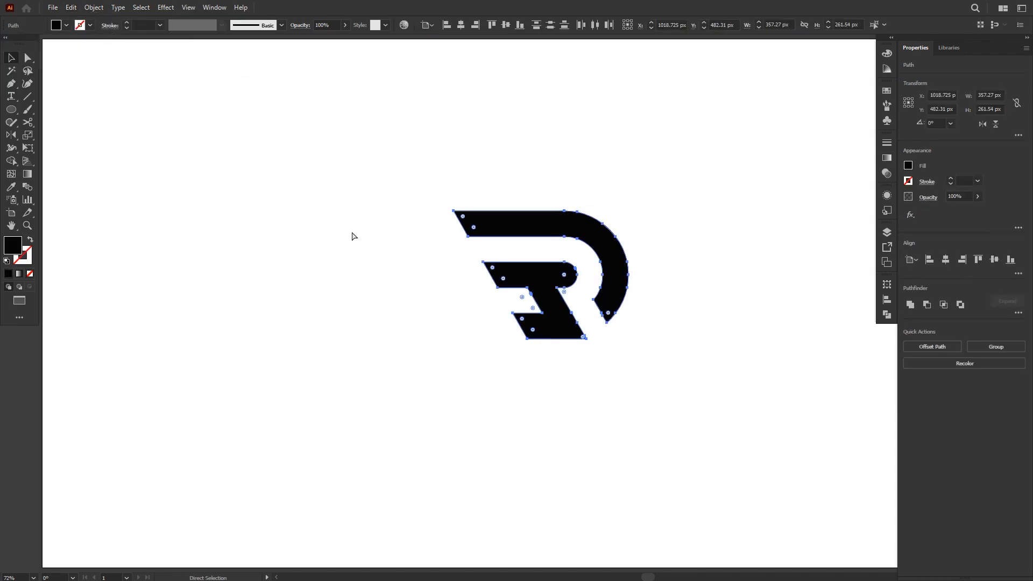
pyautogui.press('v')
pyautogui.click(725, 378)
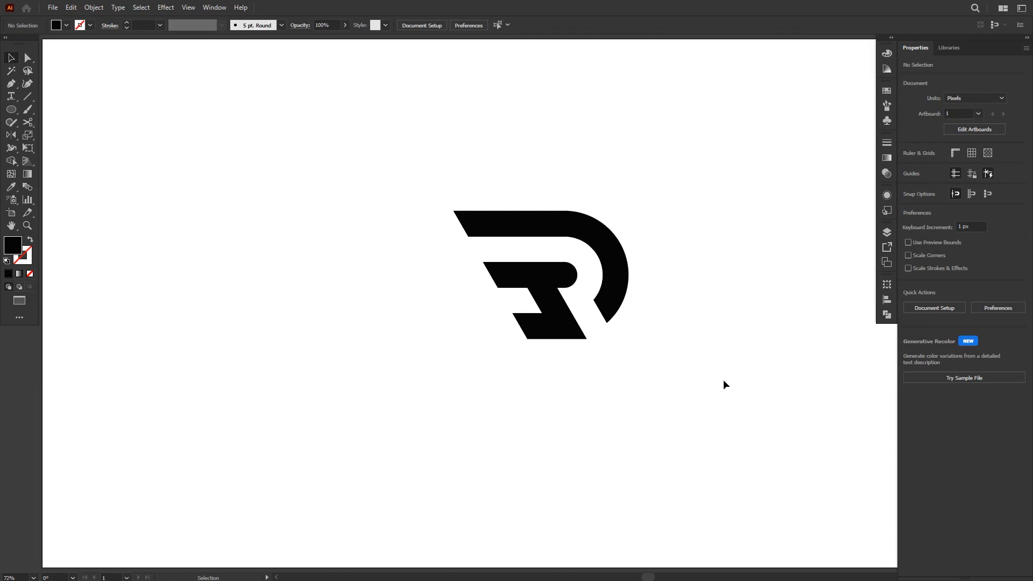
# - Select the logo group and centre it vertically and horizontally on the artboard
pyautogui.scroll(-1, 672, 330)
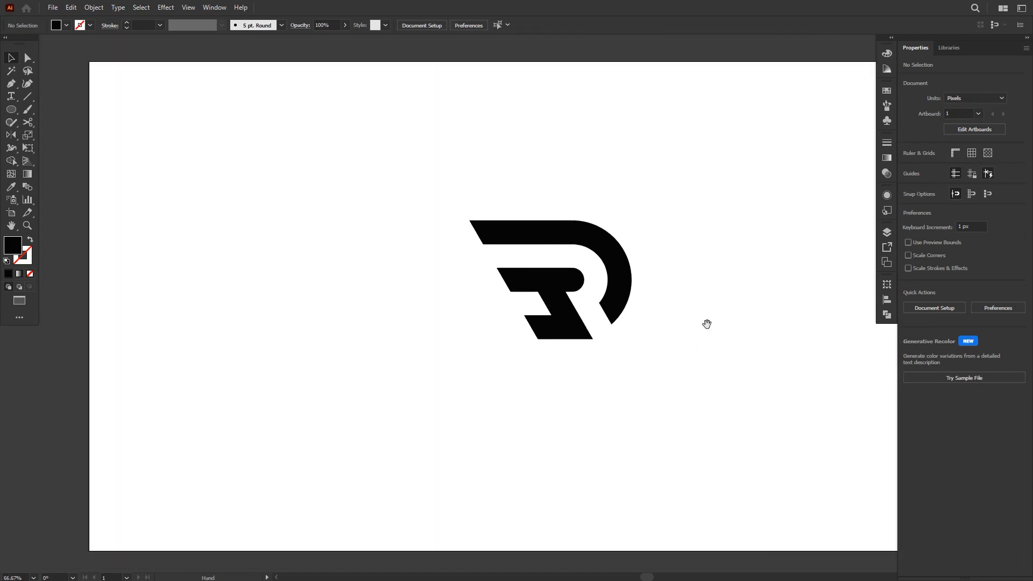
pyautogui.moveTo(706, 323); pyautogui.dragTo(634, 321)
pyautogui.click(564, 272)
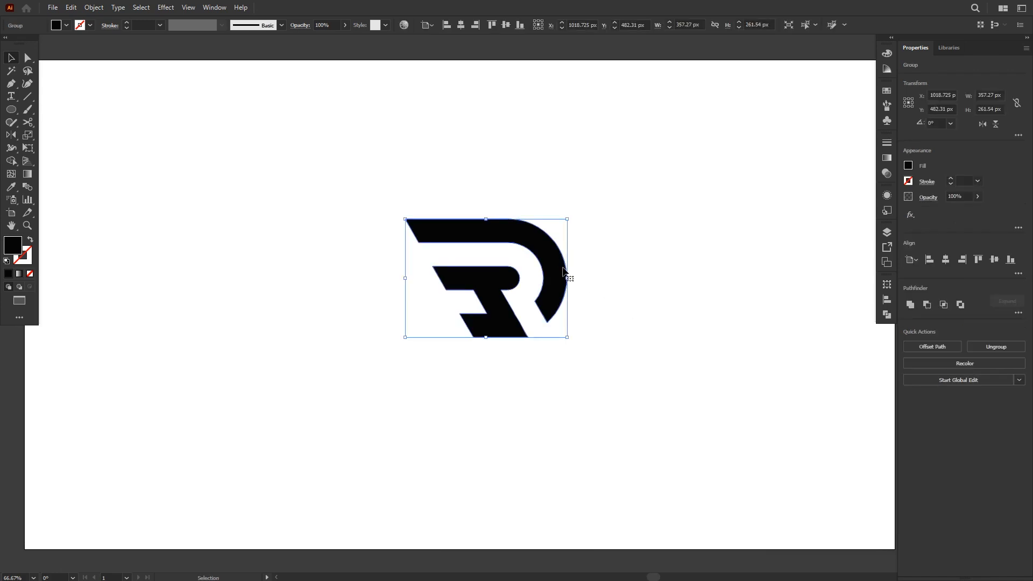
pyautogui.click(505, 24)
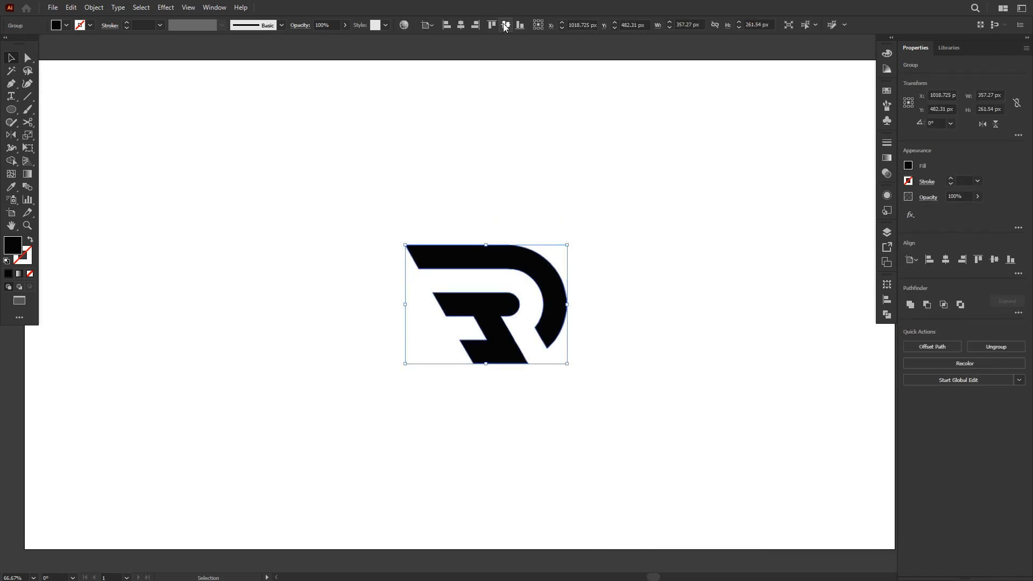
pyautogui.click(460, 25)
pyautogui.click(599, 241)
pyautogui.hotkey('ctrl', '0')
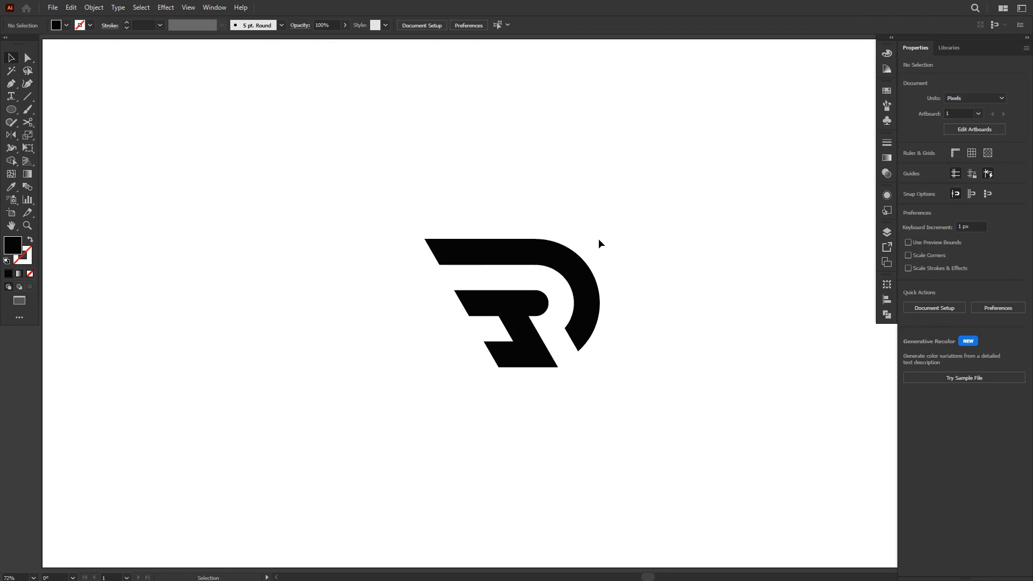